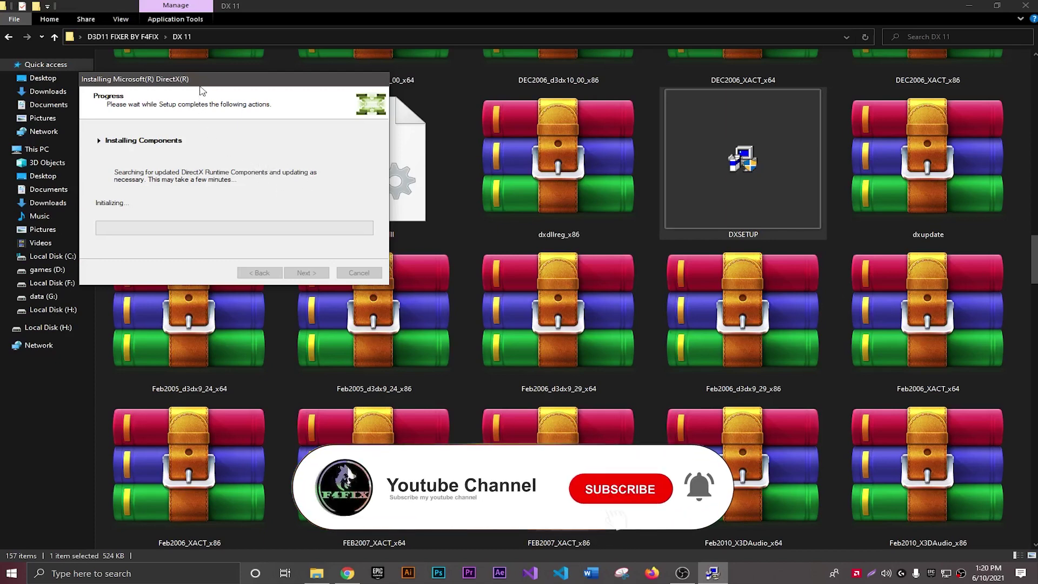
# Finish the DirectX installation and return to the D3D11 FIXER BY F4FIX folder.
pyautogui.moveTo(202, 90); pyautogui.dragTo(300, 95)
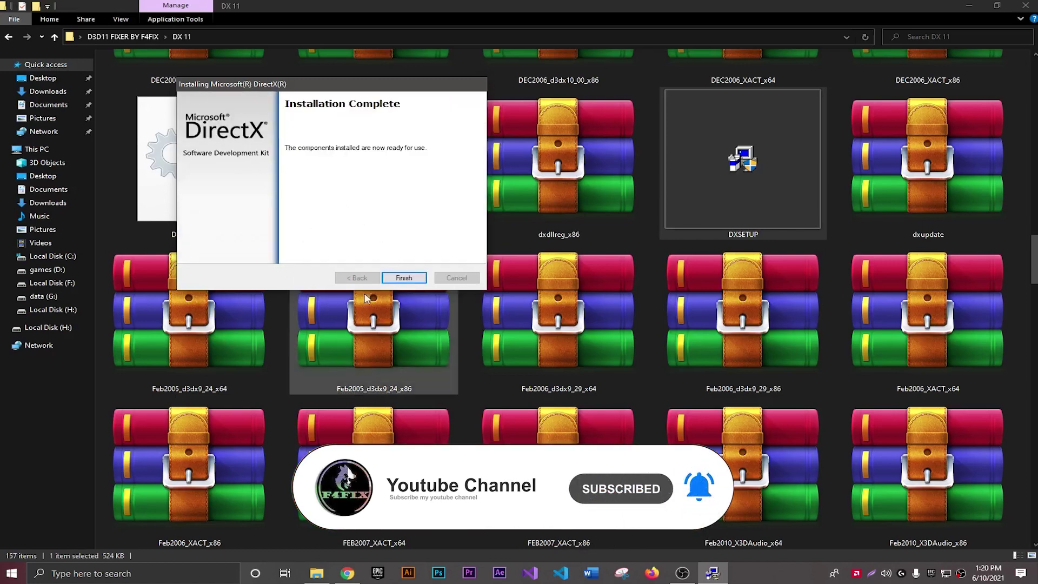
pyautogui.click(396, 278)
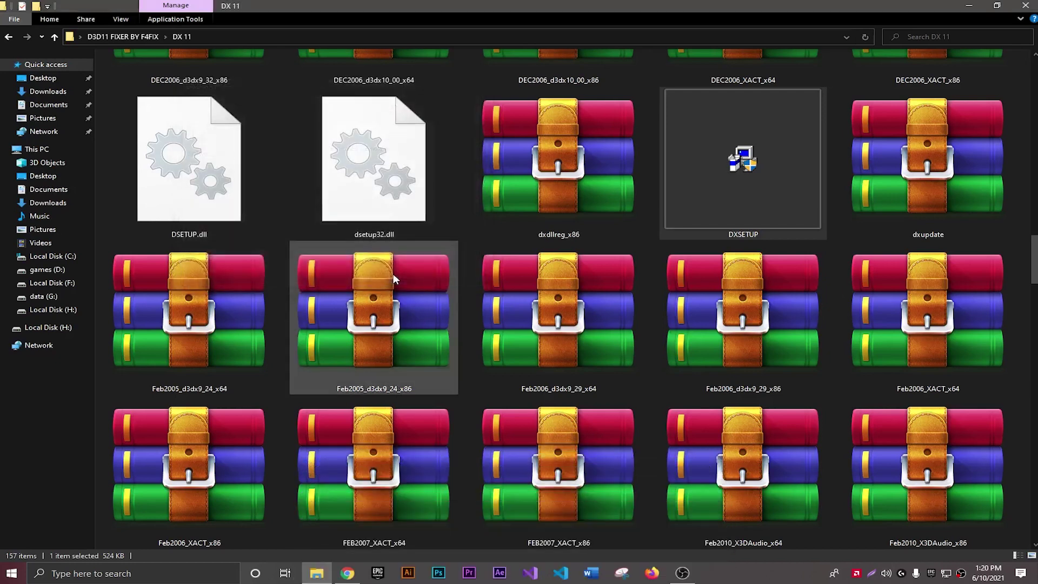
pyautogui.press('BackSpace')
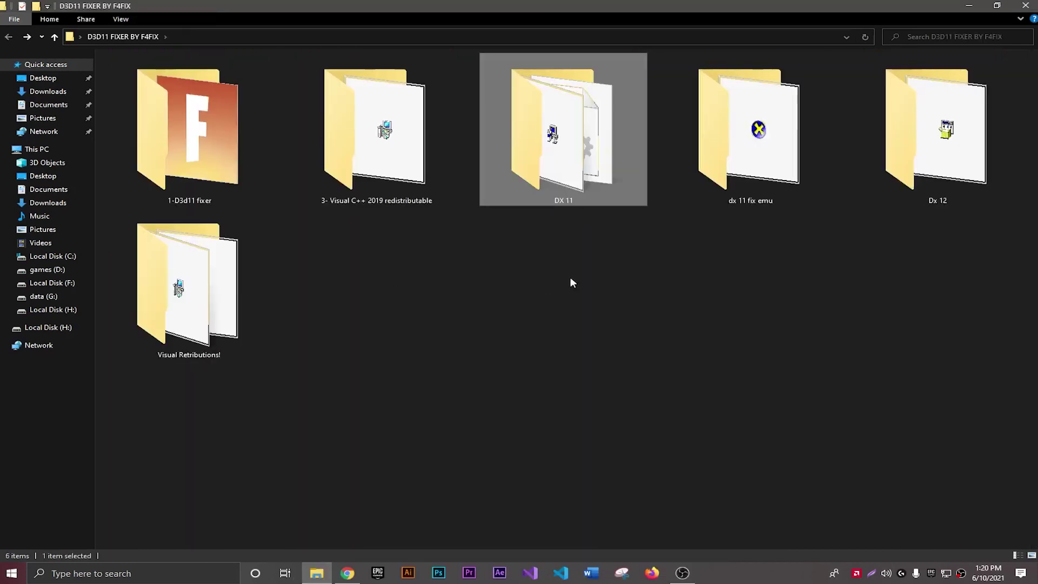
# Open the dx 11 fix emu folder and display its contents as extra large icons.
pyautogui.doubleClick(800, 177)
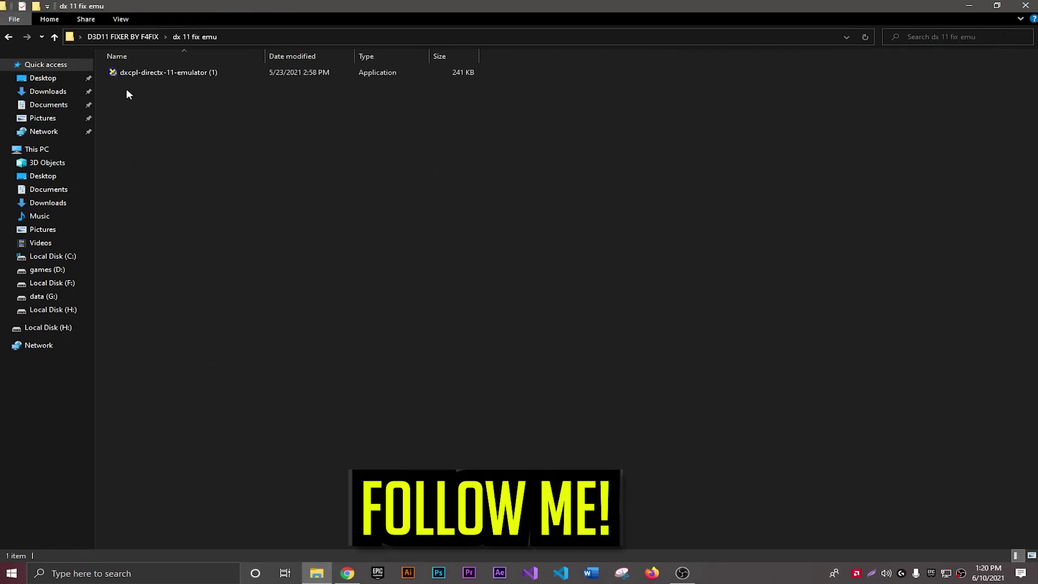
pyautogui.click(128, 19)
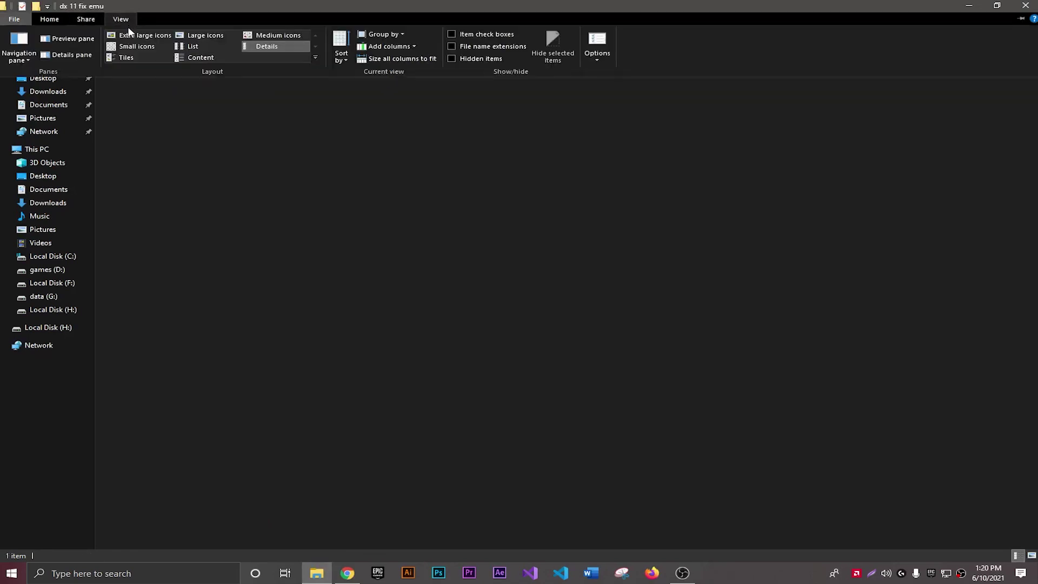
pyautogui.click(131, 34)
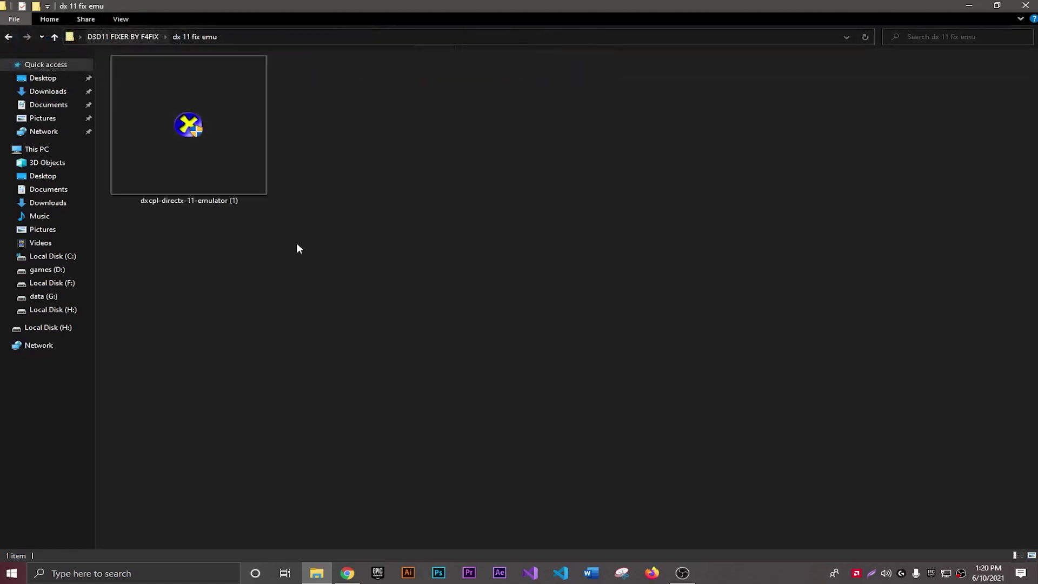
# Launch dxcpl-directx-11-emulator (1) and set the debug layer to Force On.
pyautogui.doubleClick(184, 149)
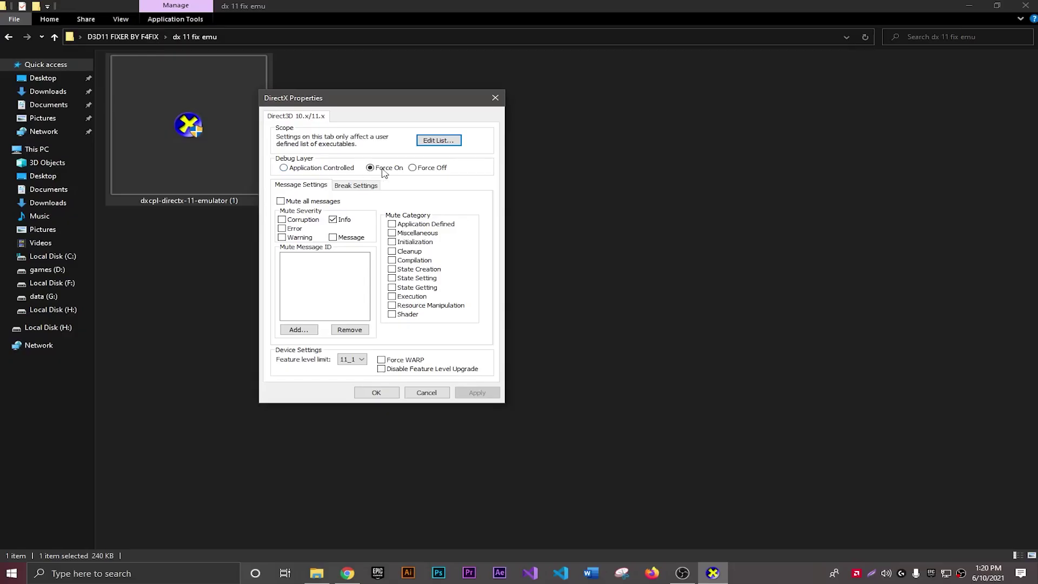
pyautogui.click(372, 170)
# Open the Direct3D executable list and inspect the FortniteLauncher.exe and FortniteClient-Win64-Shipping.exe entries.
pyautogui.click(435, 141)
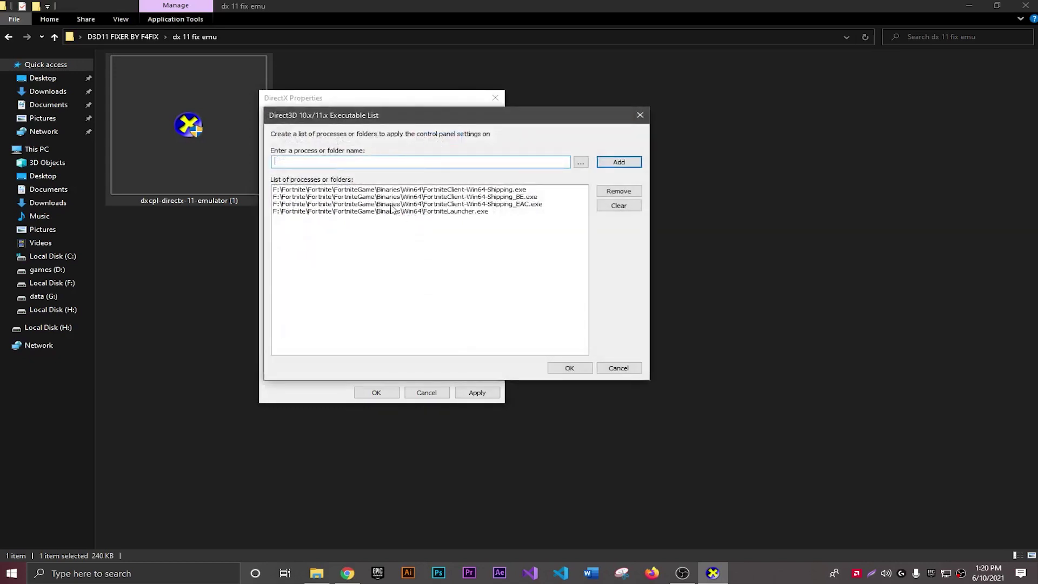
pyautogui.click(472, 211)
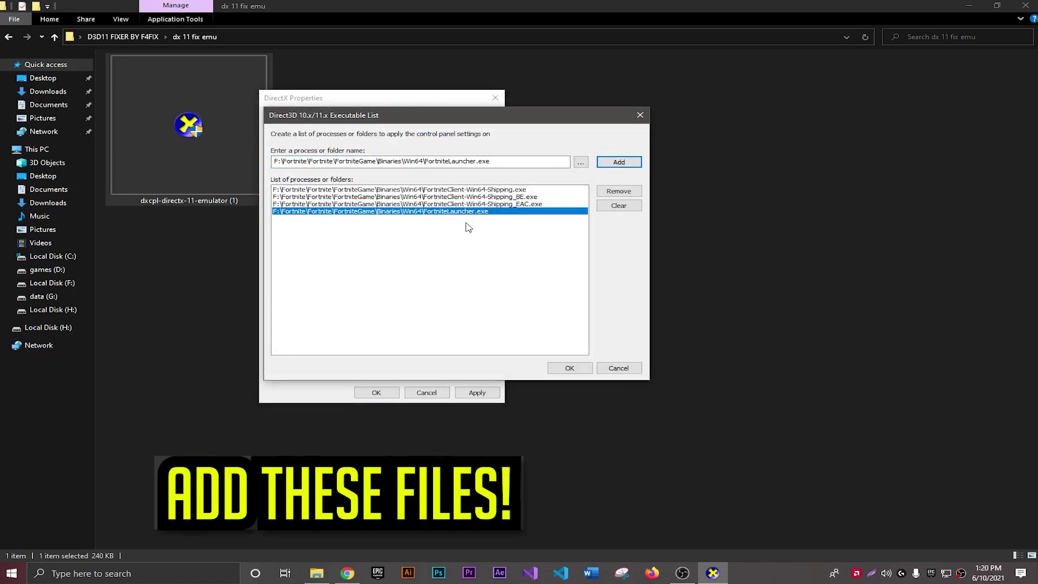
pyautogui.click(433, 190)
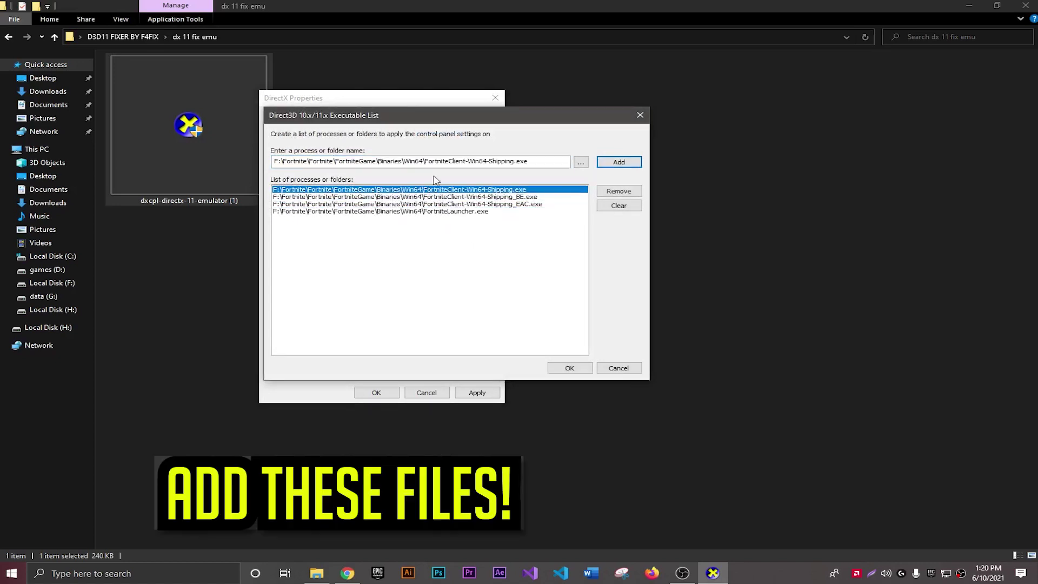
# Browse to the Fortnite executables in Fortnite\Fortnite\FortniteGame\Binaries\Win64 on drive F:, then cancel the file selection.
pyautogui.click(582, 163)
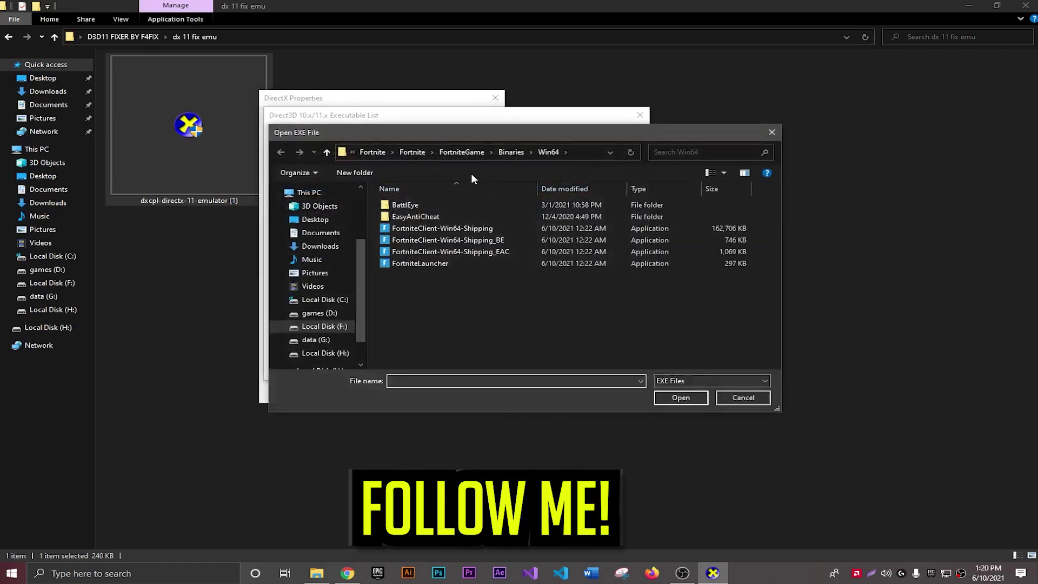
pyautogui.click(368, 151)
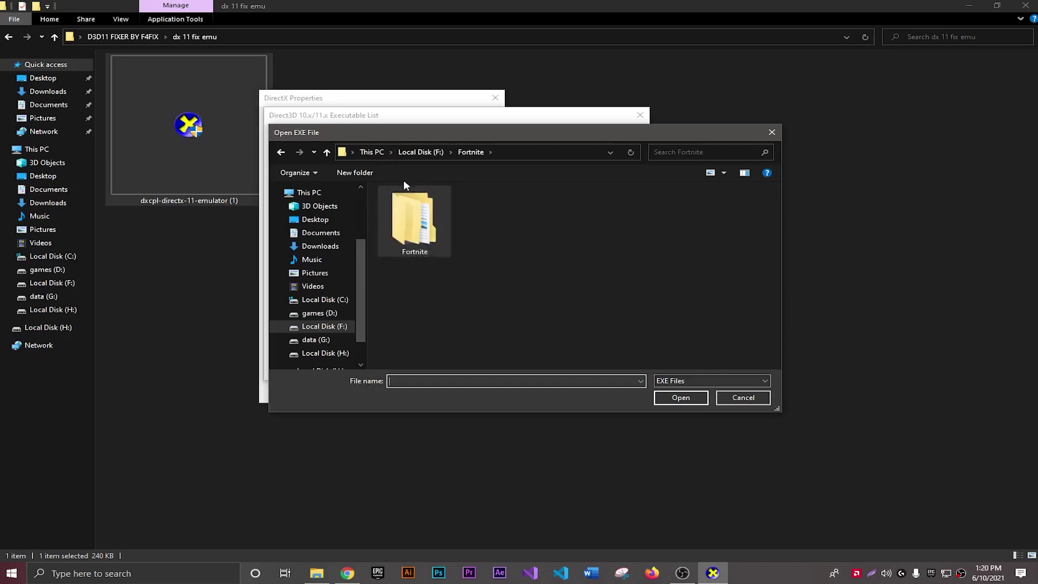
pyautogui.doubleClick(423, 212)
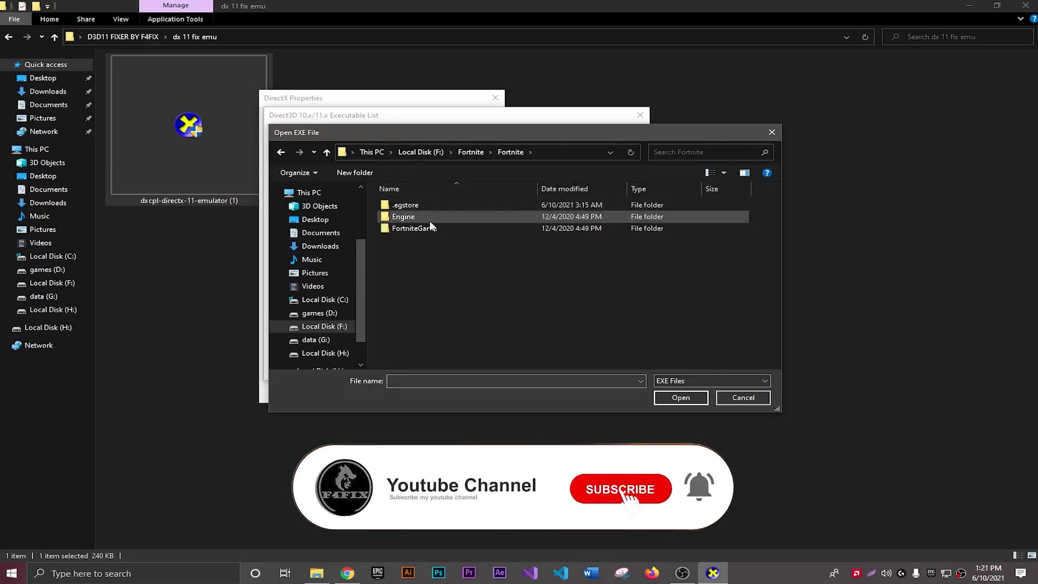
pyautogui.doubleClick(430, 229)
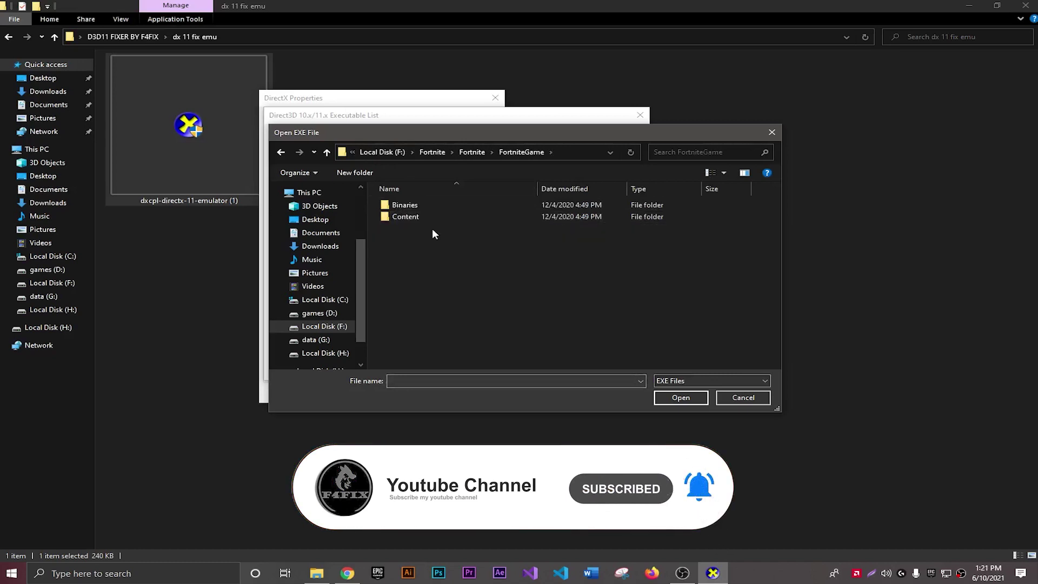
pyautogui.doubleClick(424, 205)
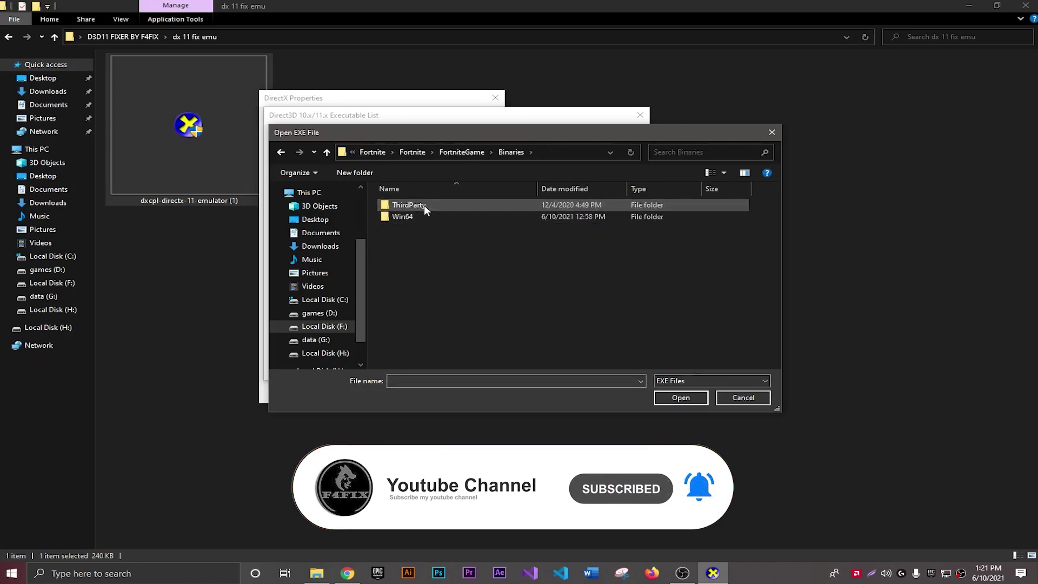
pyautogui.doubleClick(423, 212)
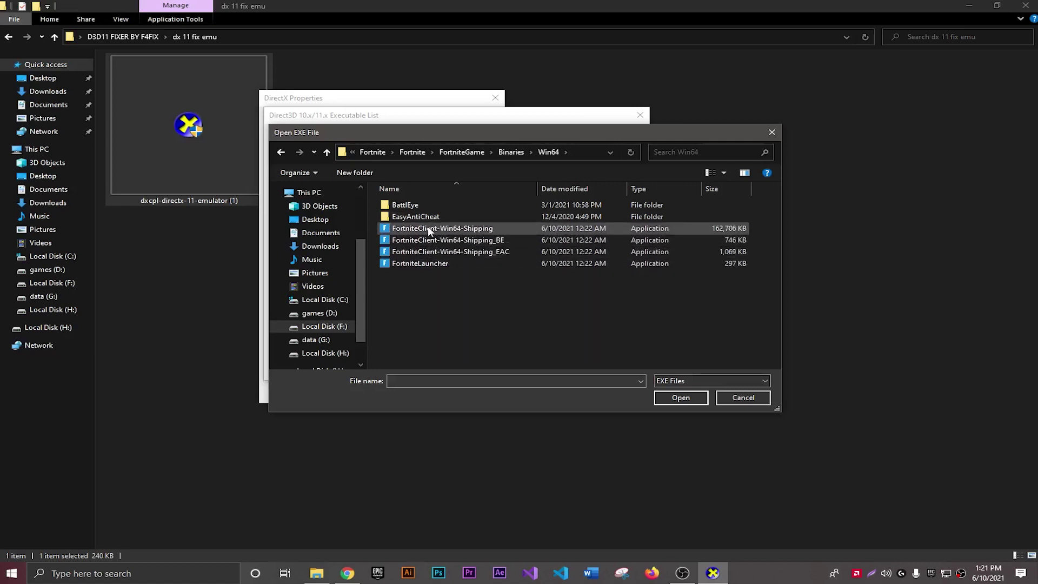
pyautogui.click(672, 400)
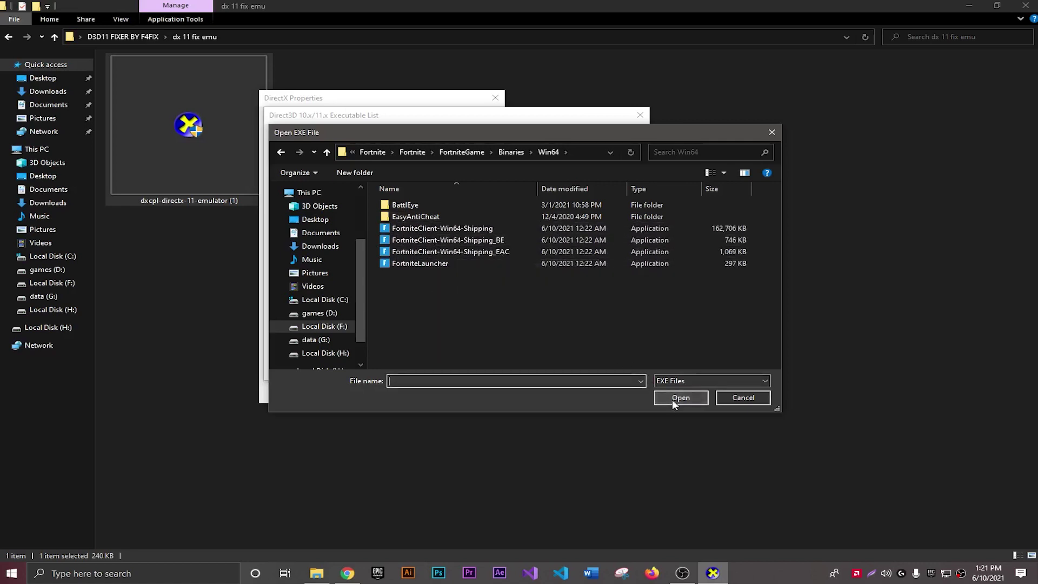
pyautogui.click(736, 402)
# Check the Fortnite launcher, EAC and BE entries in the executable list and accept the list.
pyautogui.click(453, 232)
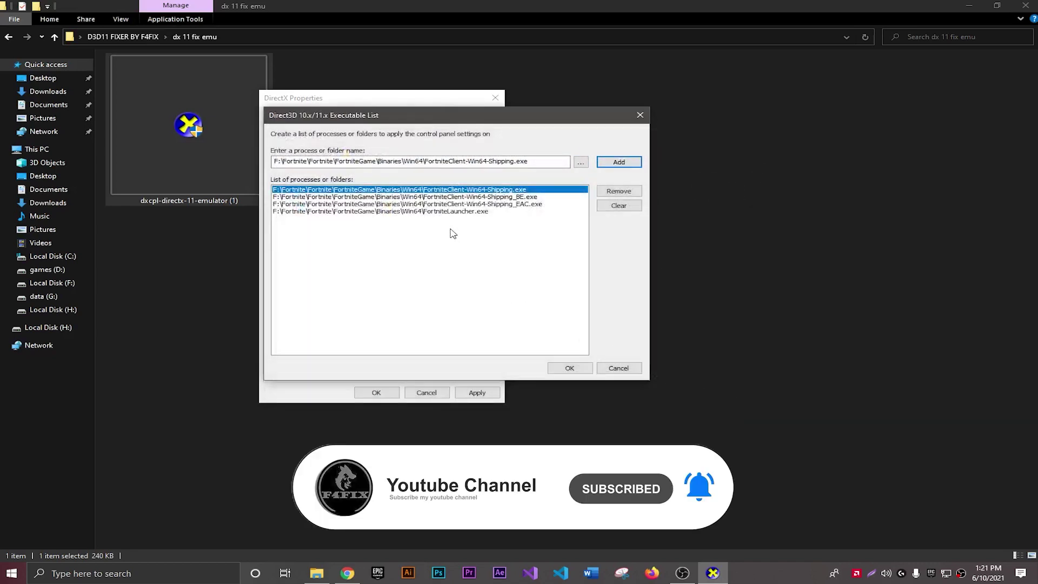
pyautogui.click(425, 212)
pyautogui.click(428, 204)
pyautogui.click(429, 198)
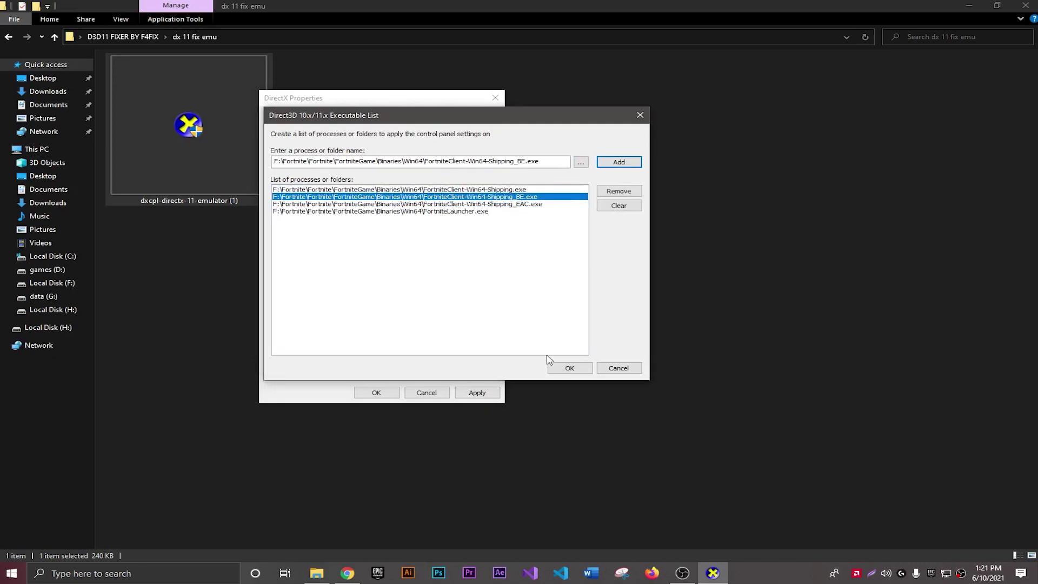
pyautogui.click(572, 368)
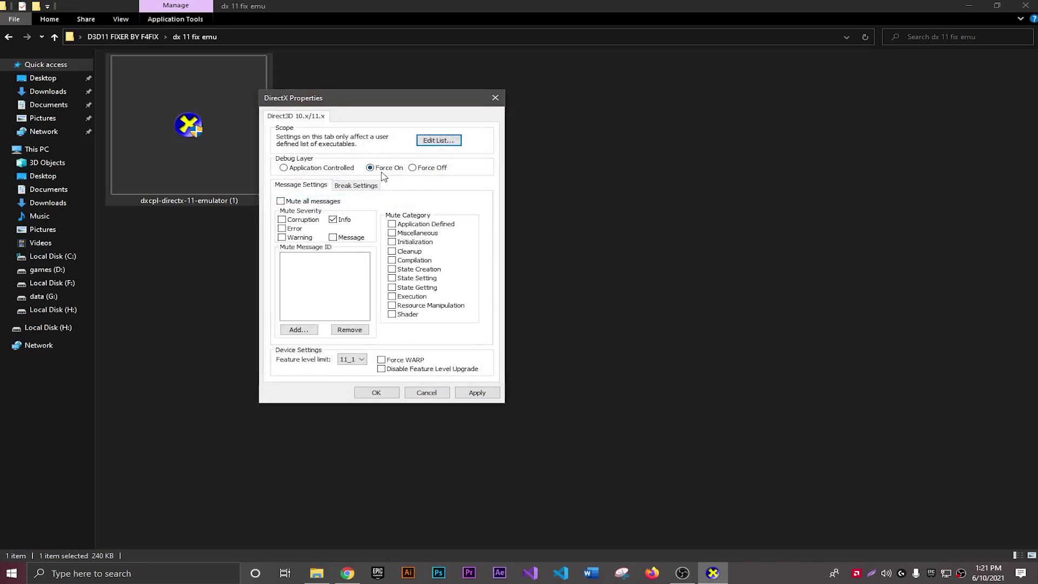
# Set the feature level limit to 11_1, enable Force WARP, and save the DirectX device settings.
pyautogui.click(350, 358)
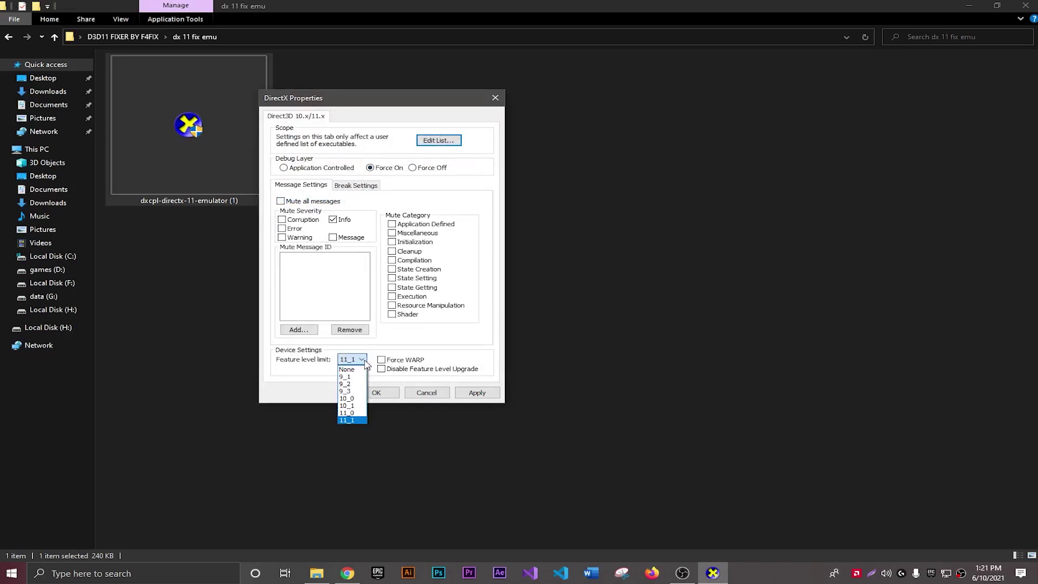
pyautogui.click(355, 417)
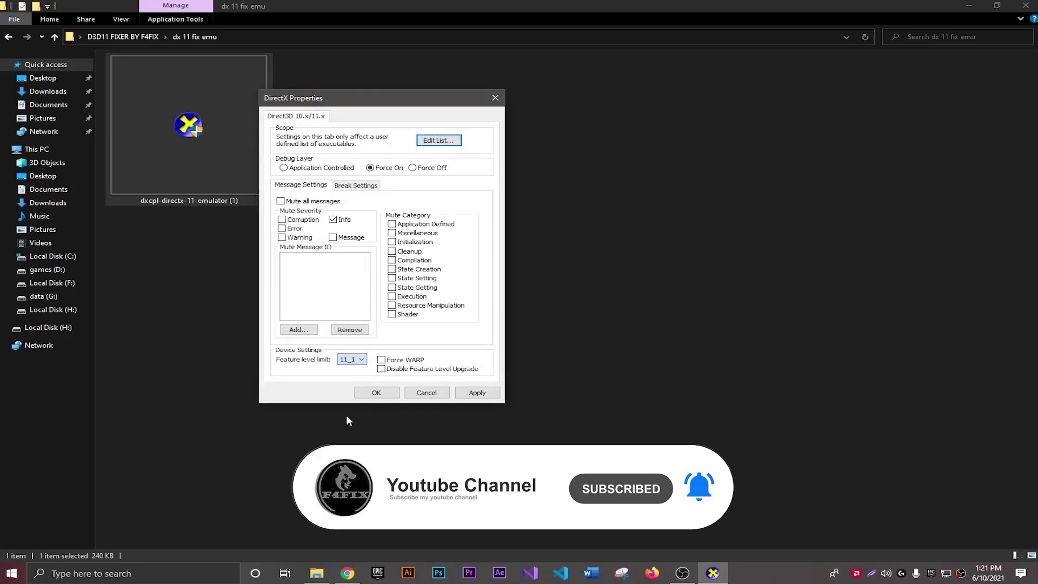
pyautogui.click(478, 395)
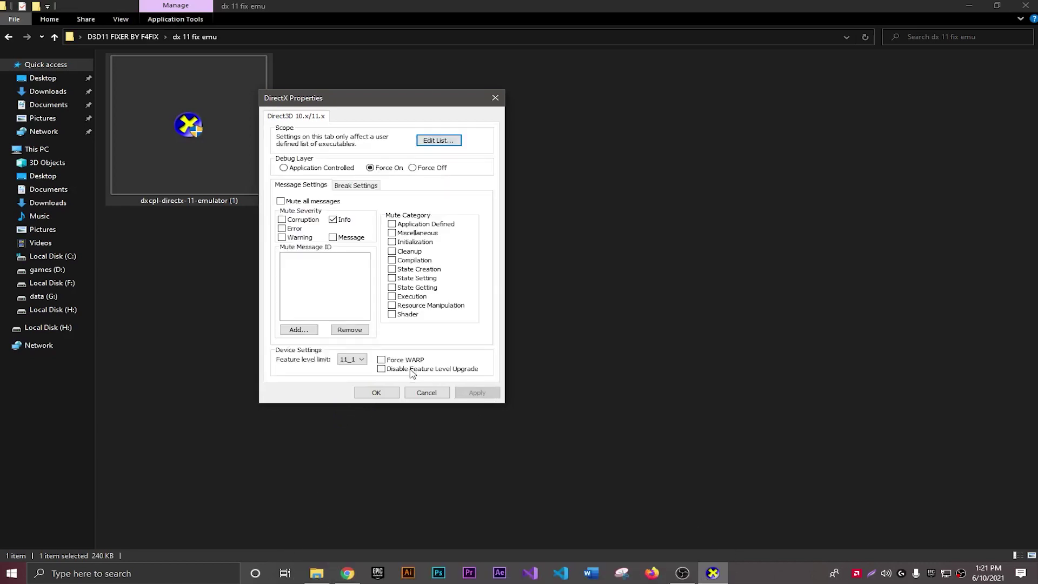
pyautogui.click(382, 360)
pyautogui.click(385, 394)
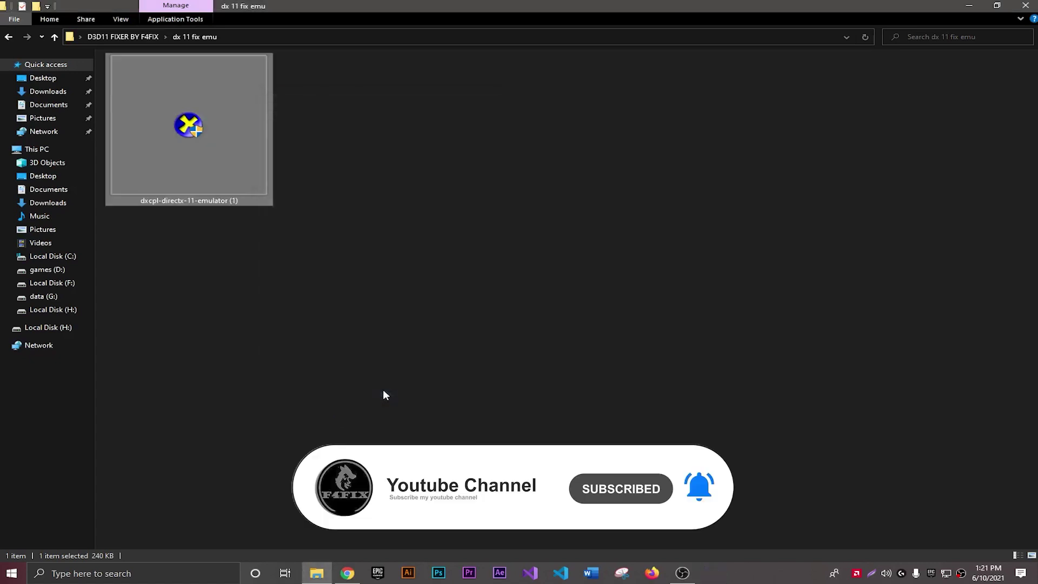
# Return to the D3D11 FIXER BY F4FIX folder and open its Dx 12 subfolder.
pyautogui.click(361, 306)
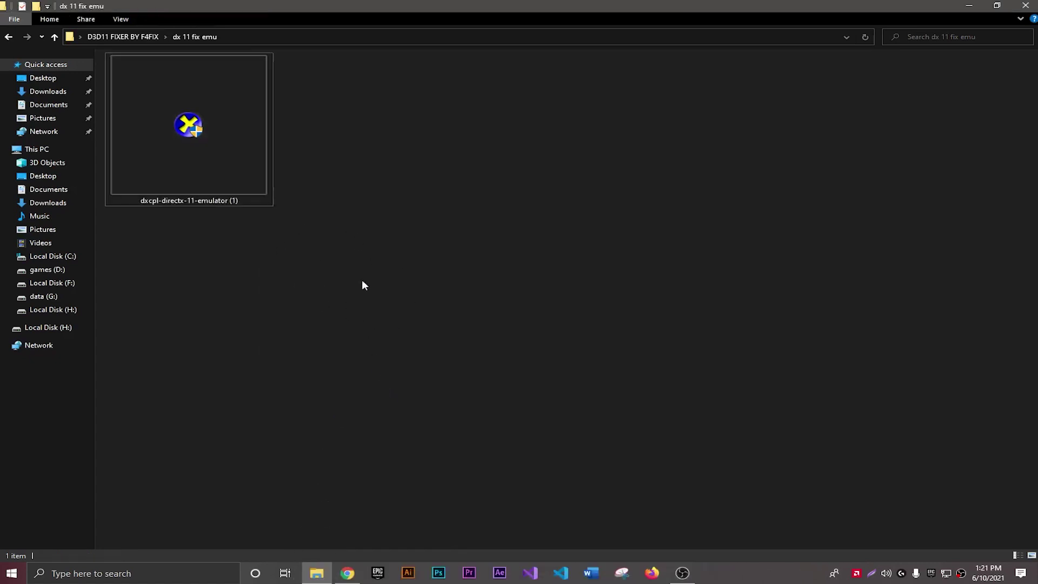
pyautogui.press('BackSpace')
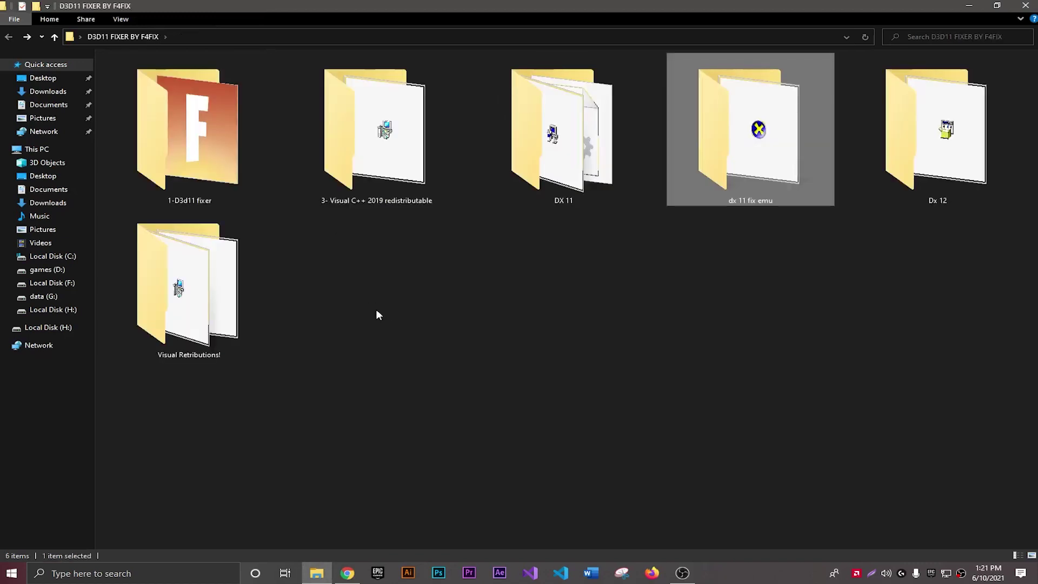
pyautogui.click(547, 325)
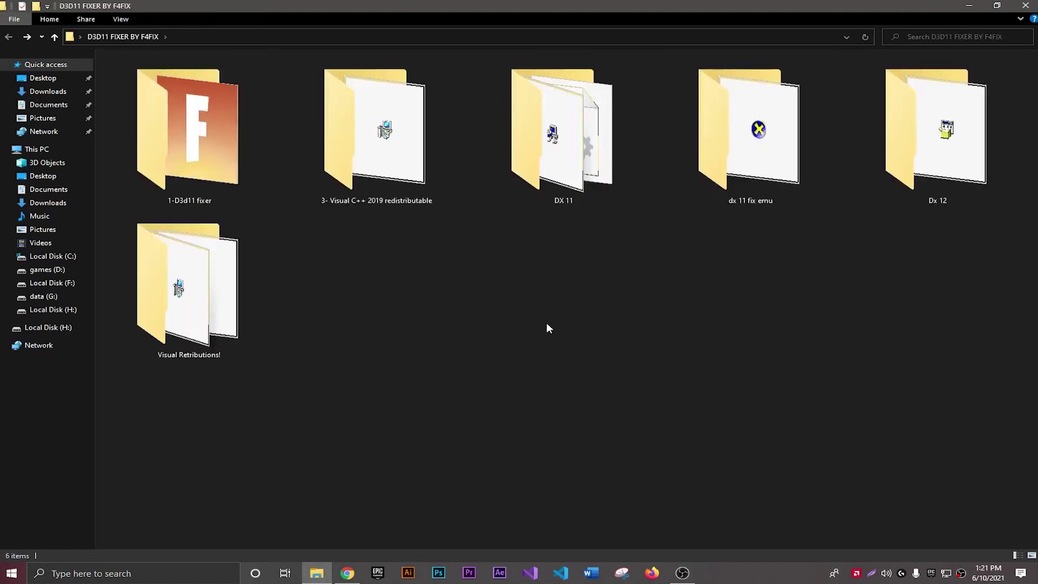
pyautogui.doubleClick(922, 199)
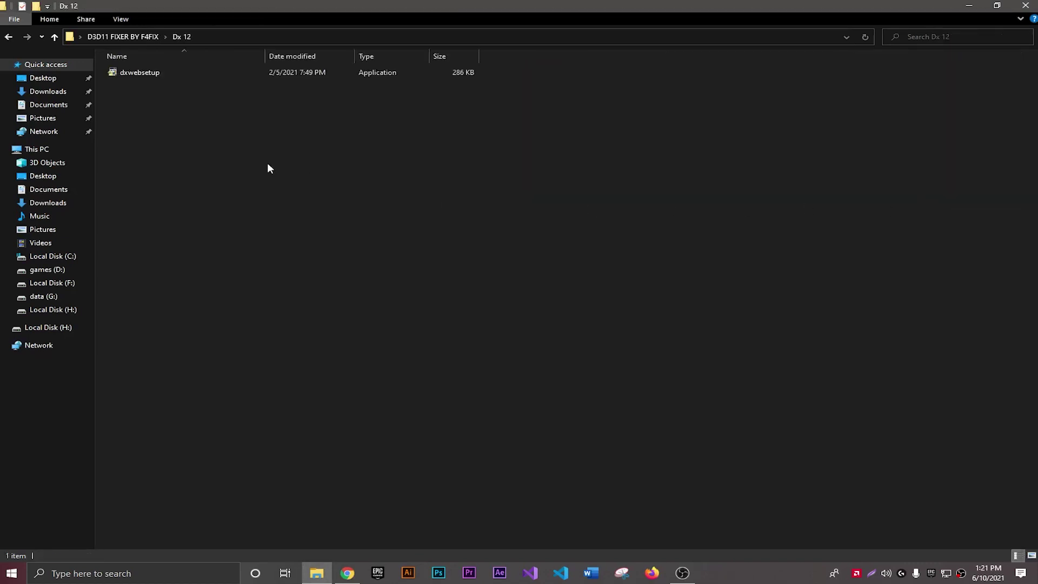
# Run dxwebsetup through to the end without installing the Bing Bar.
pyautogui.doubleClick(173, 76)
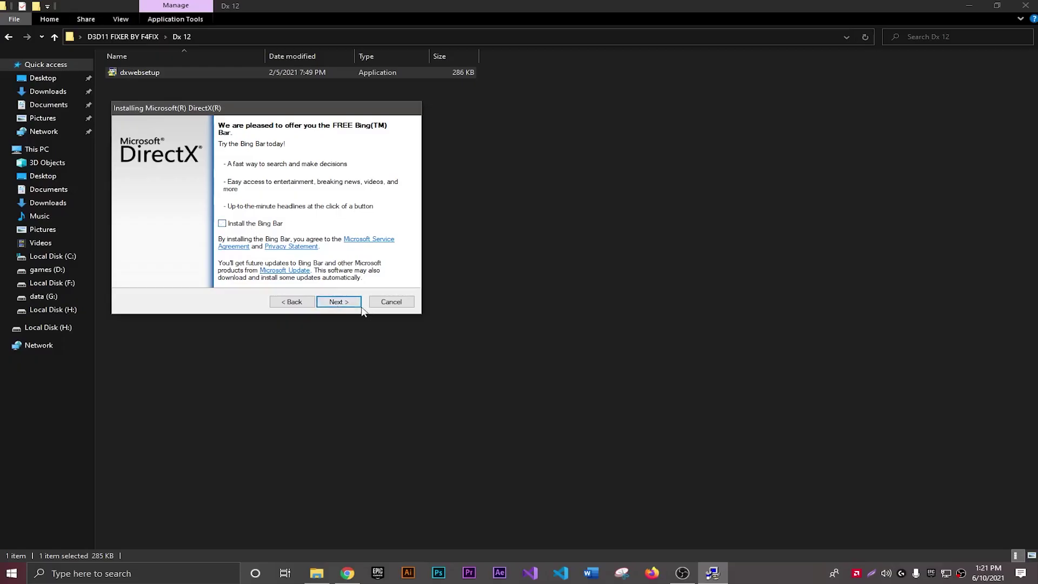
pyautogui.click(356, 302)
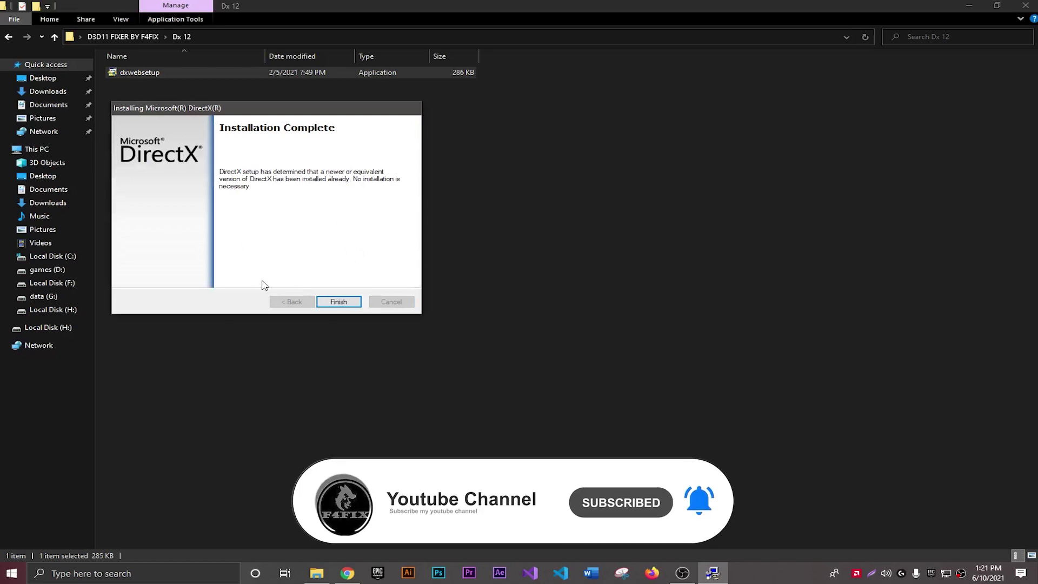
pyautogui.click(342, 305)
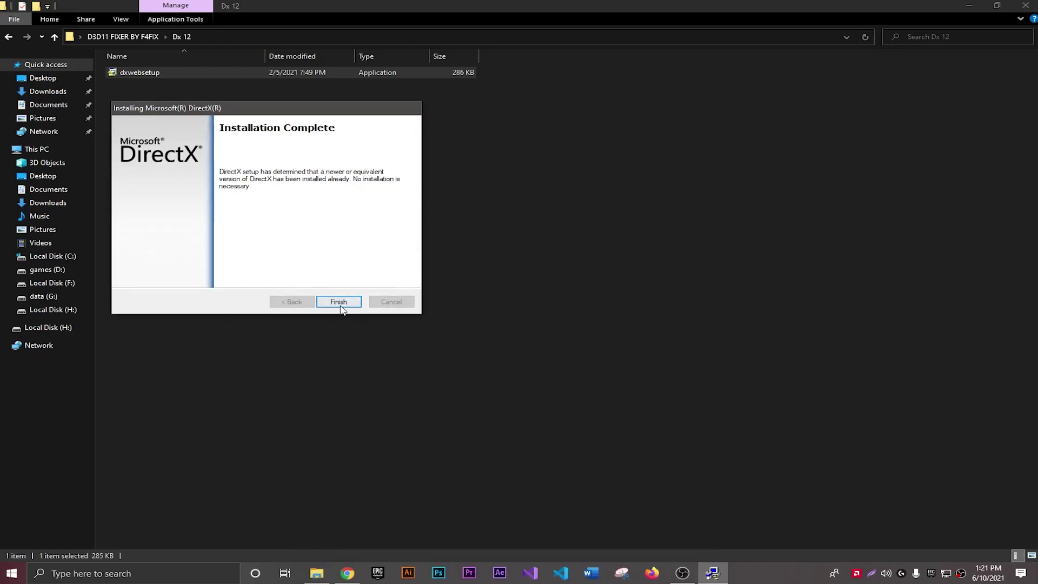
pyautogui.click(356, 349)
# Open the Visual Retributions! subfolder of D3D11 FIXER BY F4FIX and show its files as extra large icons.
pyautogui.hotkey('alt', 'Left')
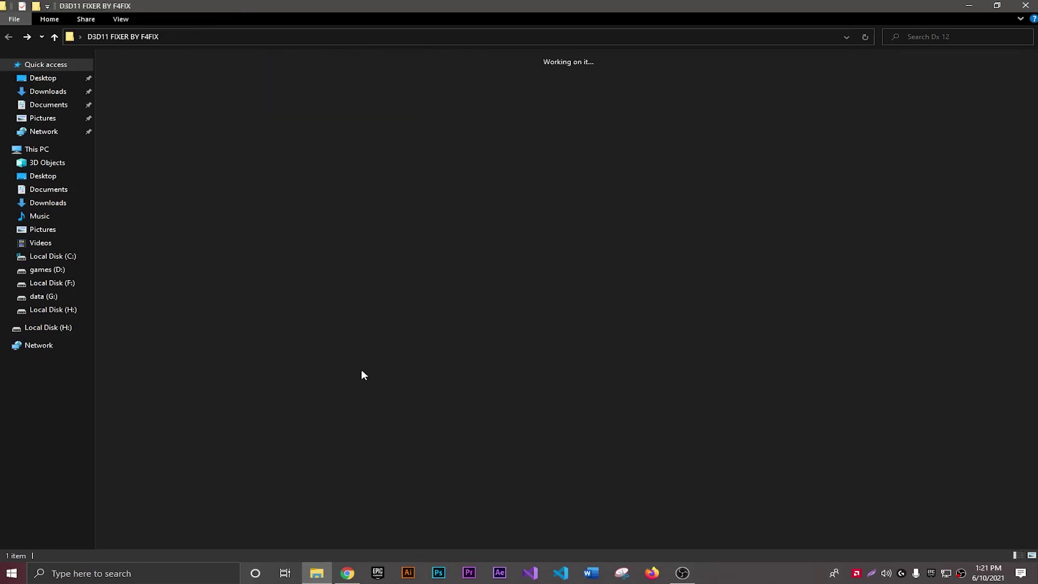
pyautogui.click(179, 292)
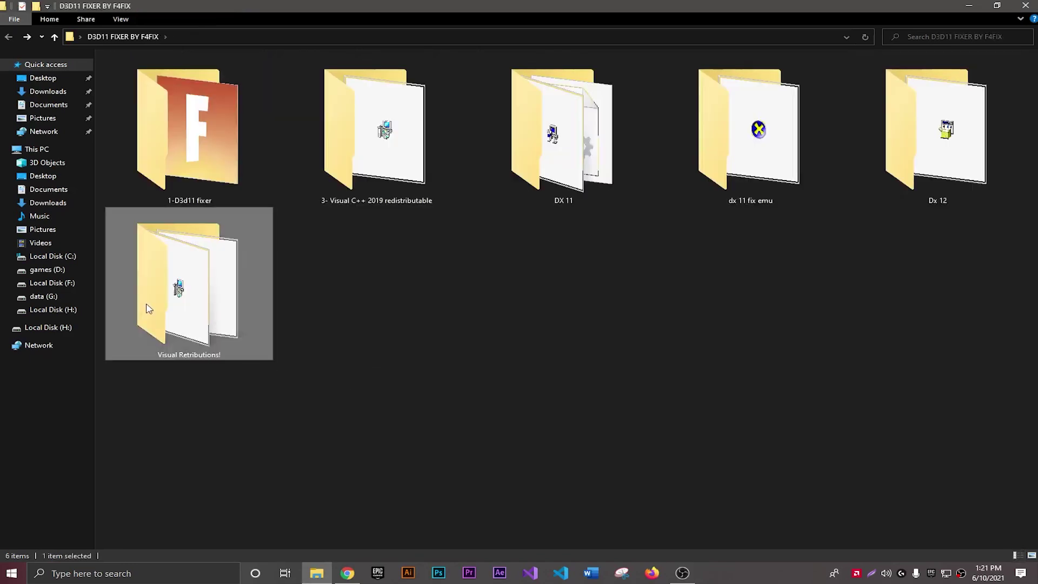
pyautogui.doubleClick(155, 297)
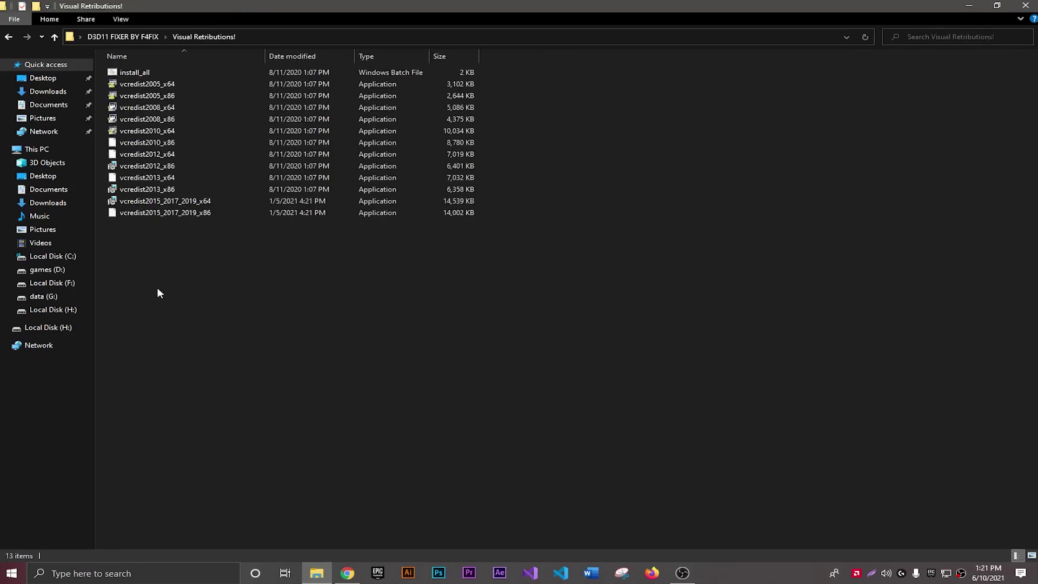
pyautogui.click(129, 19)
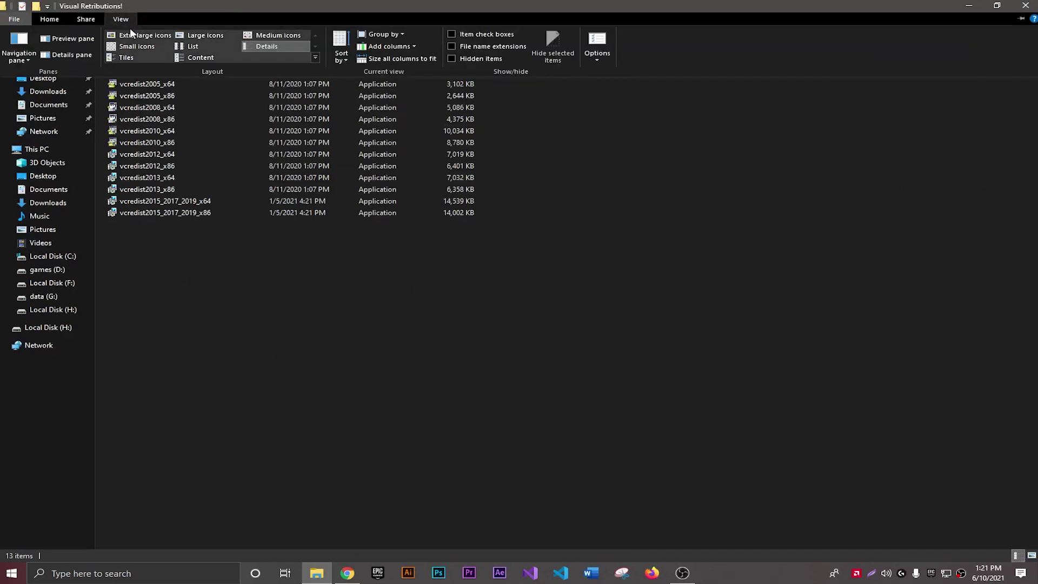
pyautogui.click(129, 31)
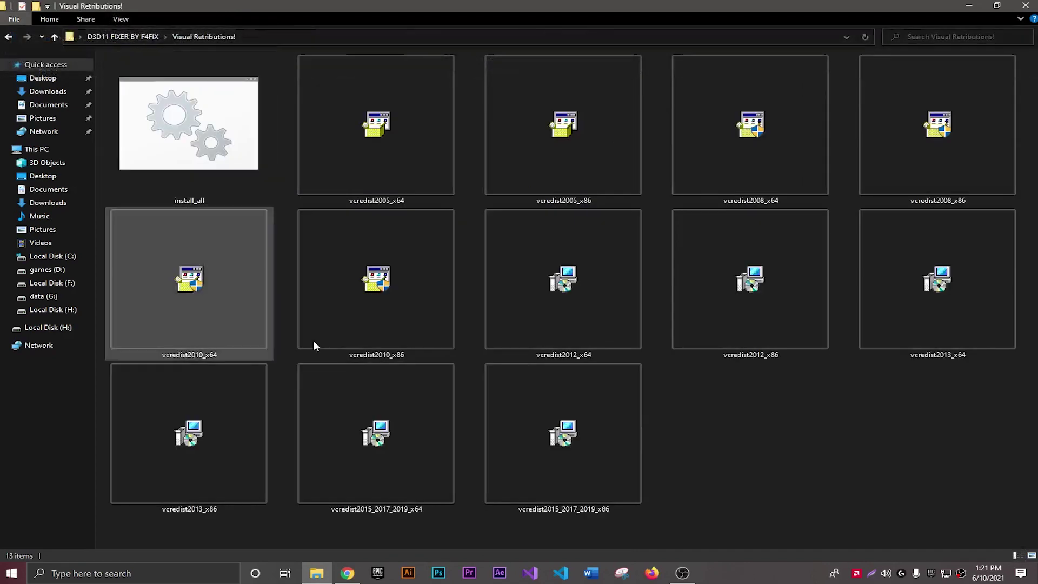
# Run the install_all batch file to install all the Visual C++ redistributables in the folder.
pyautogui.moveTo(907, 524); pyautogui.dragTo(183, 201)
pyautogui.moveTo(955, 488); pyautogui.dragTo(334, 189)
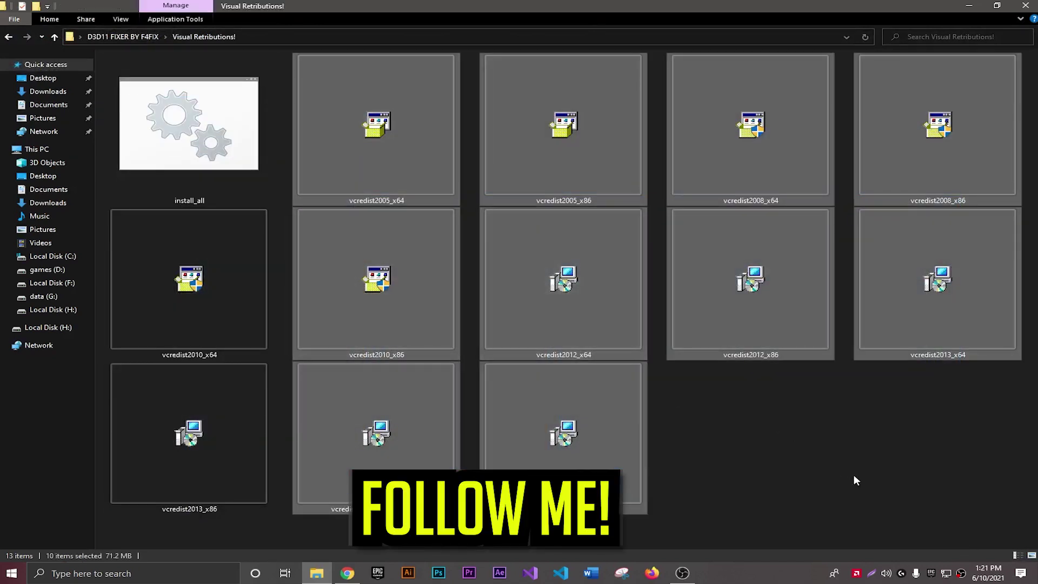
pyautogui.click(854, 475)
pyautogui.click(207, 174)
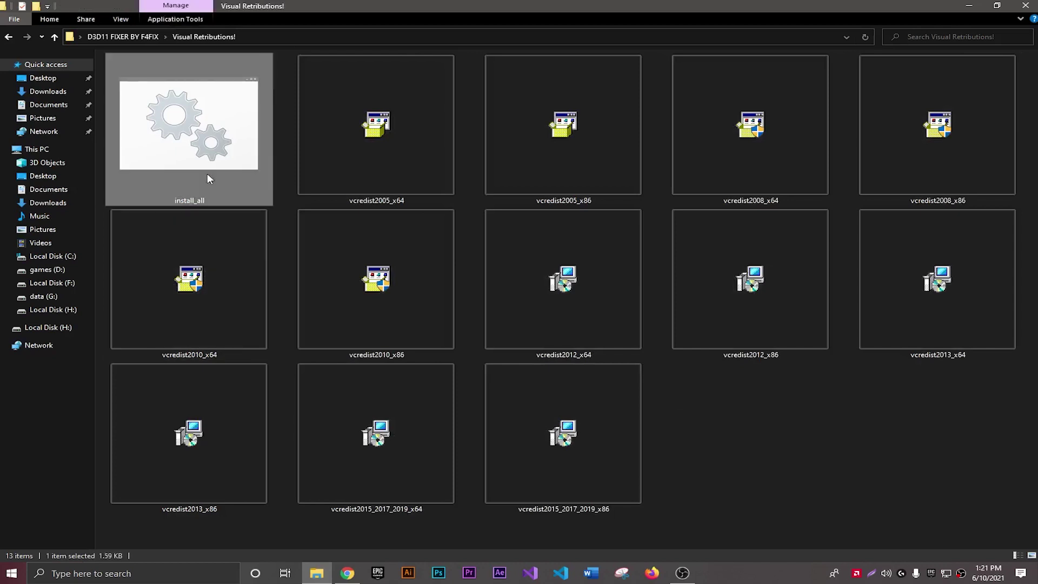
pyautogui.doubleClick(206, 173)
pyautogui.click(753, 462)
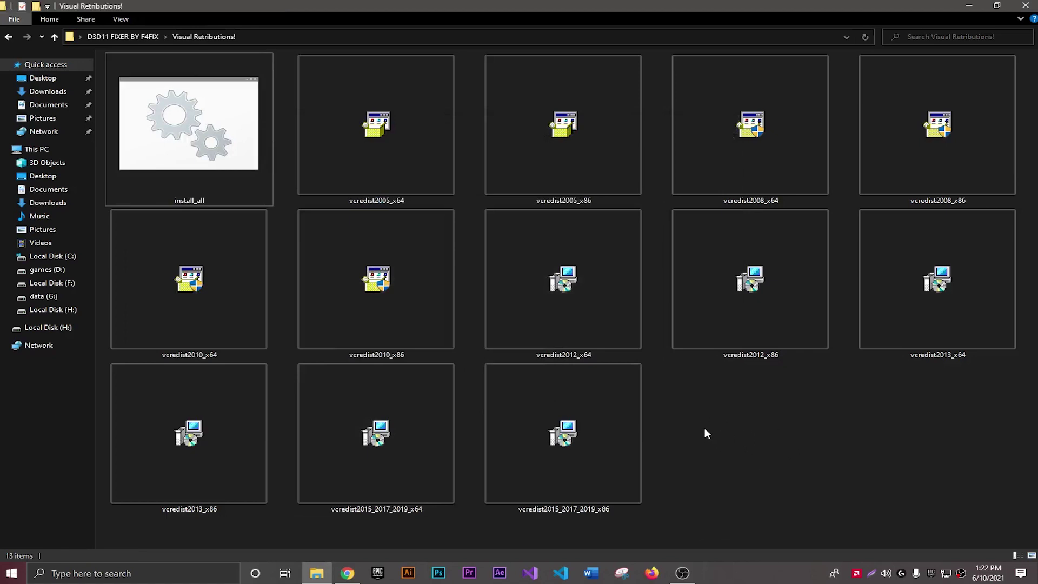
# Return to the D3D11 FIXER BY F4FIX folder and refresh its contents.
pyautogui.hotkey('alt', 'Left')
pyautogui.click(632, 412)
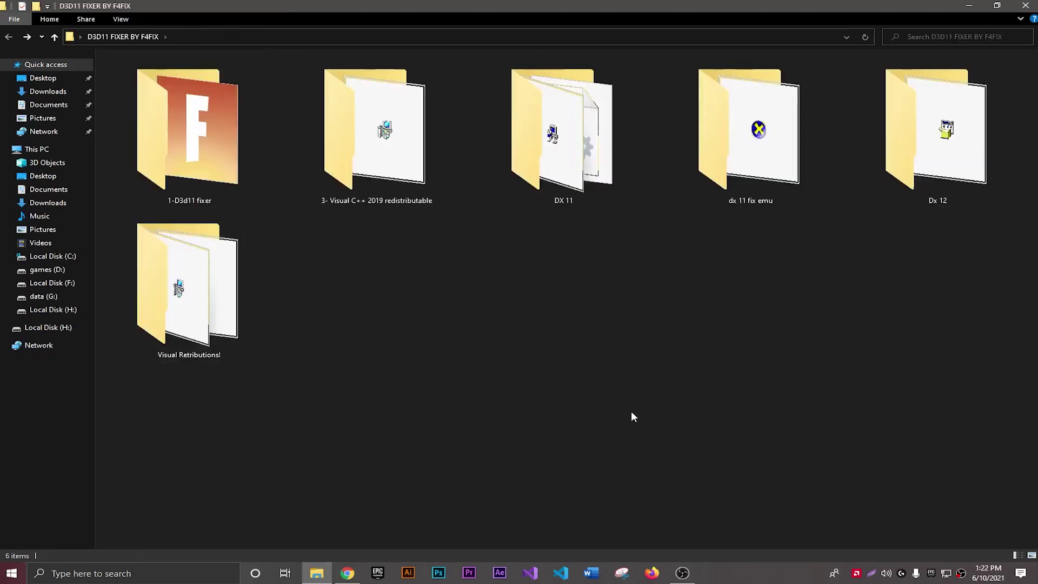
pyautogui.rightClick(482, 335)
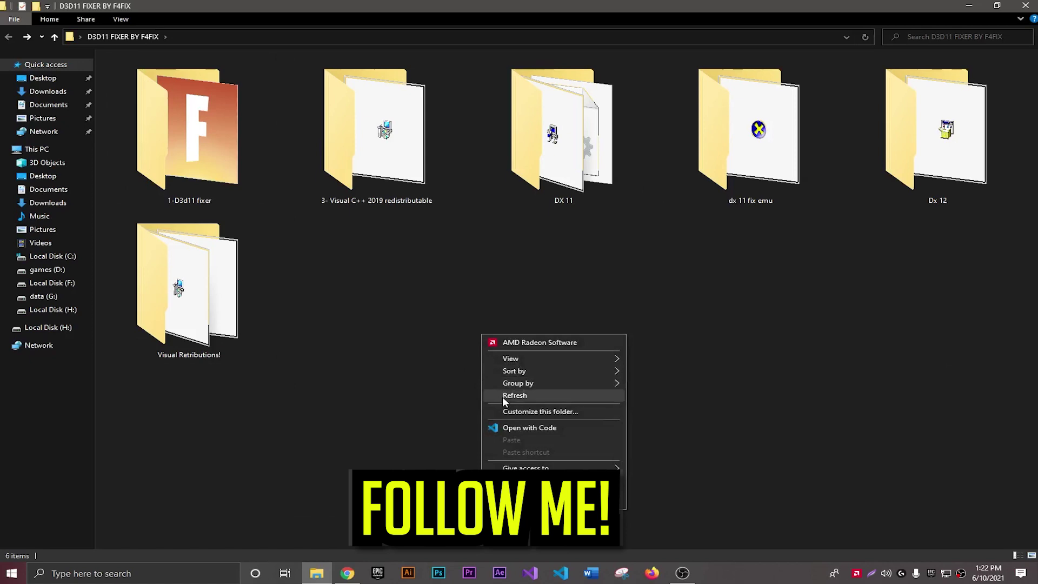
pyautogui.click(502, 395)
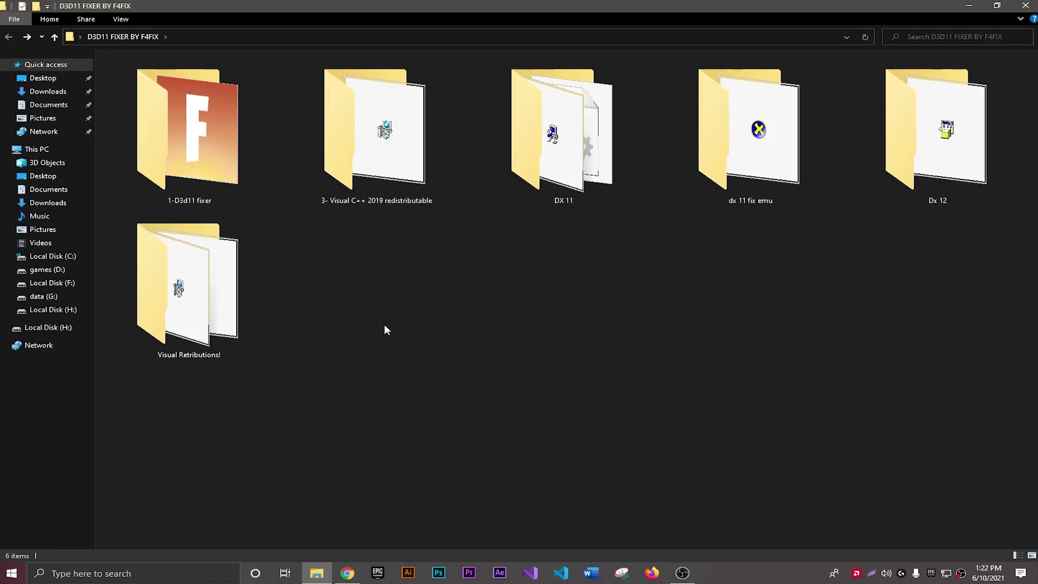
# Launch F4FIX OPTIMIZER from the 1-D3d11 fixer folder and start fixing the D3D11 error.
pyautogui.doubleClick(176, 150)
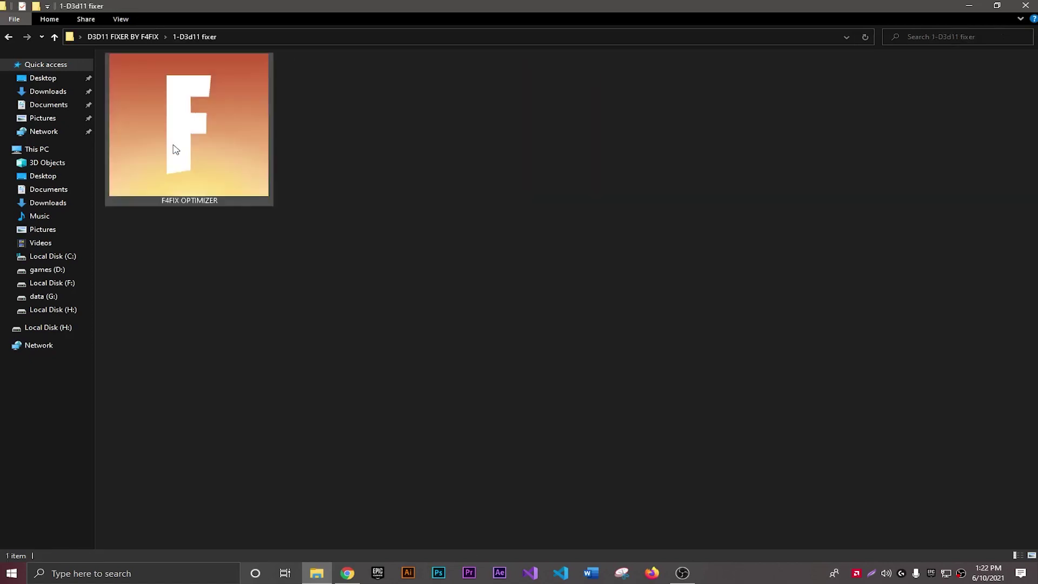
pyautogui.click(176, 150)
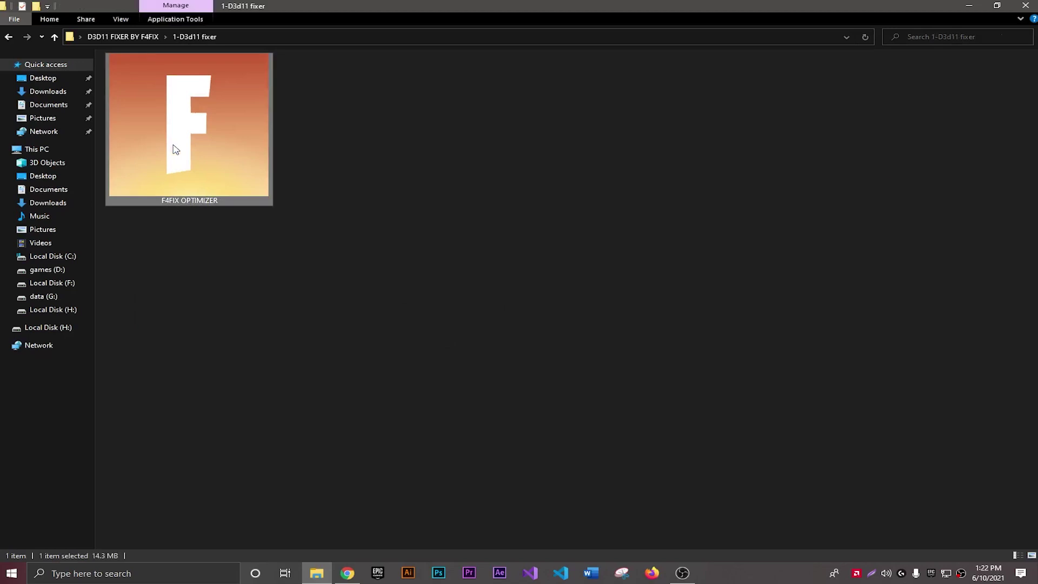
pyautogui.doubleClick(176, 150)
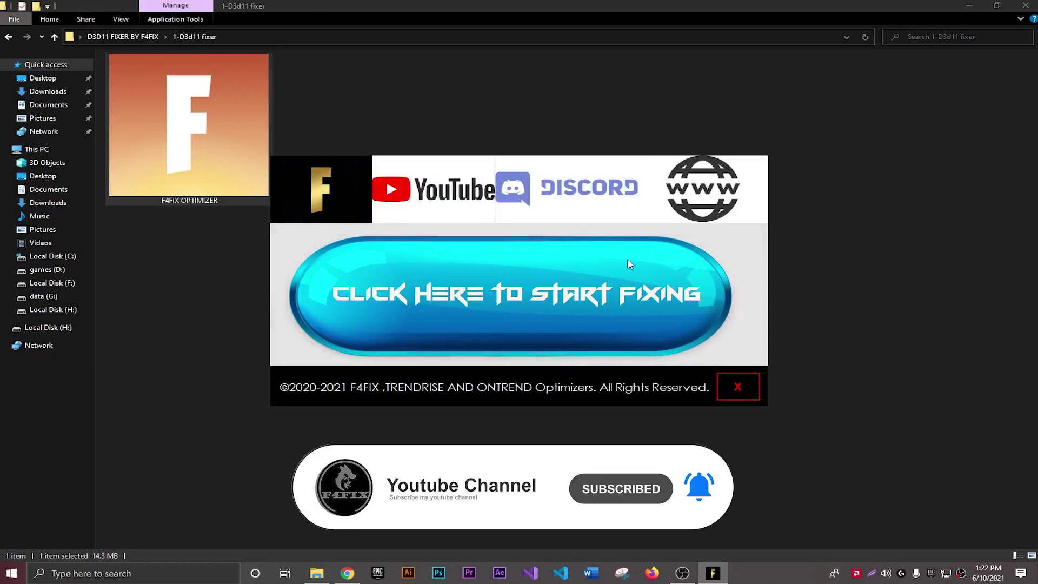
pyautogui.click(626, 291)
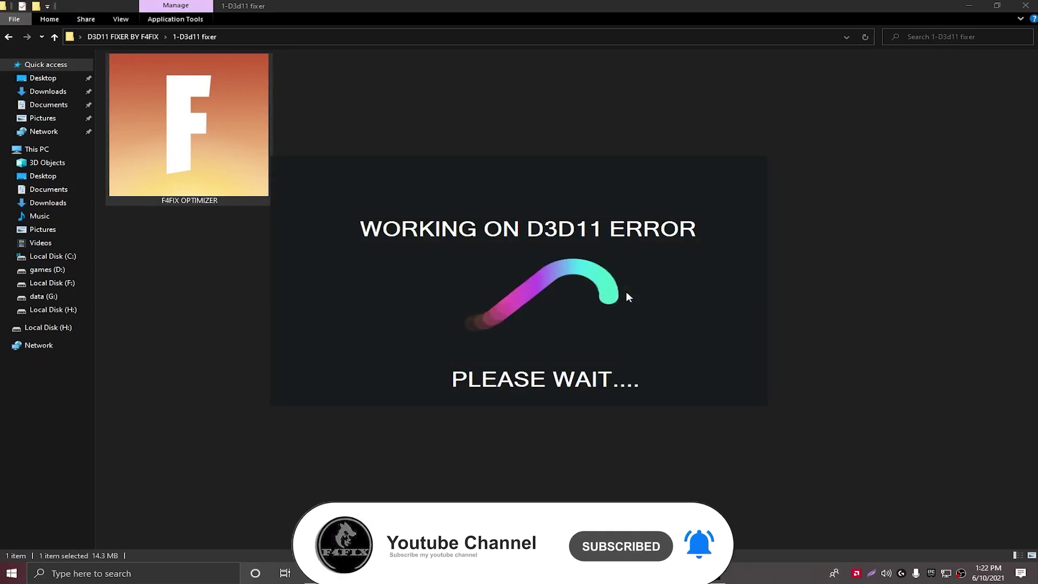